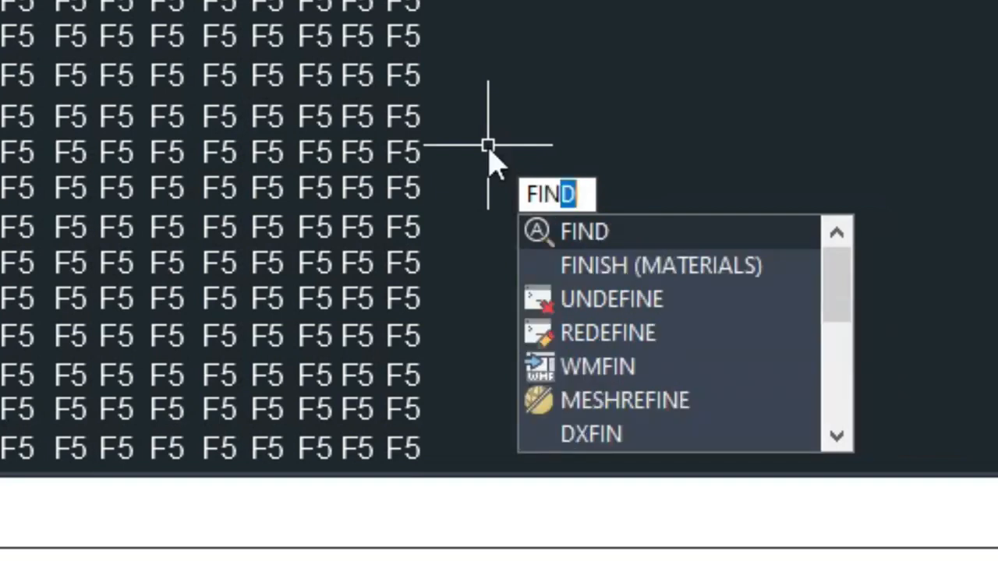
- Open Find and Replace, choose the entire drawing as the search range, and start picking specific objects to search
type("D")
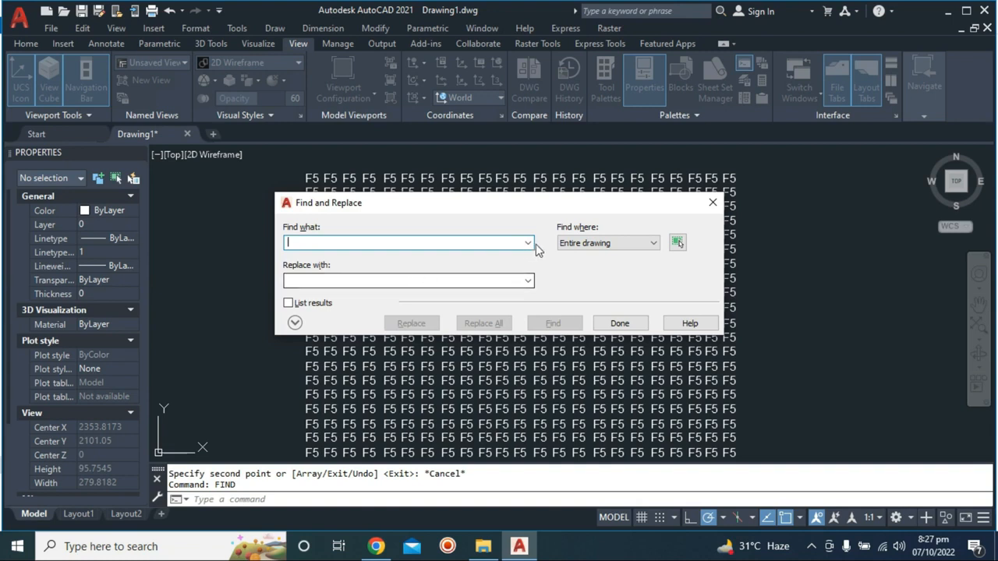
left_click(628, 243)
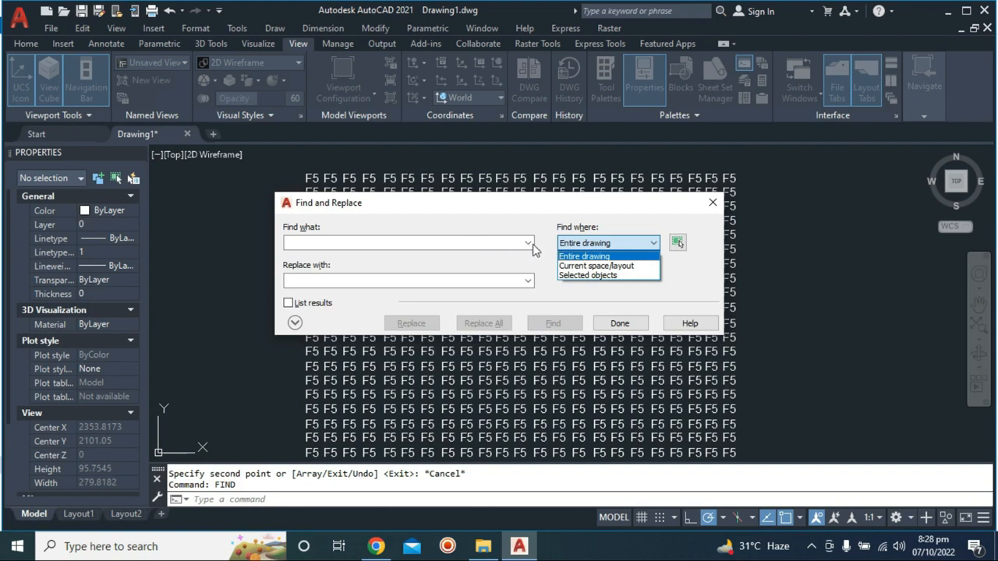
left_click(600, 255)
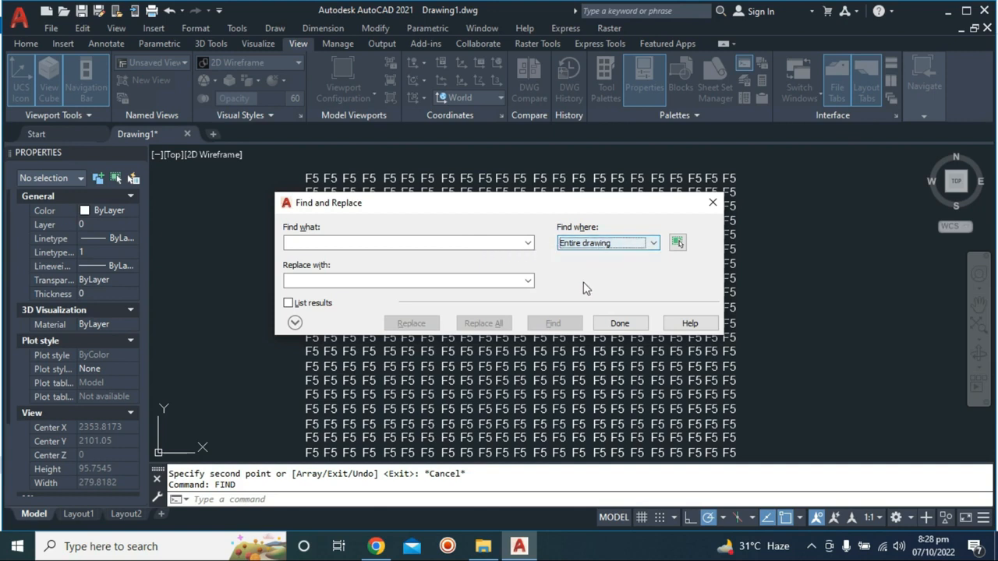
left_click(677, 243)
- Examine the grid of F5 labels up close and as a whole, checking its edges and columns
scroll(615, 239, "down", 4)
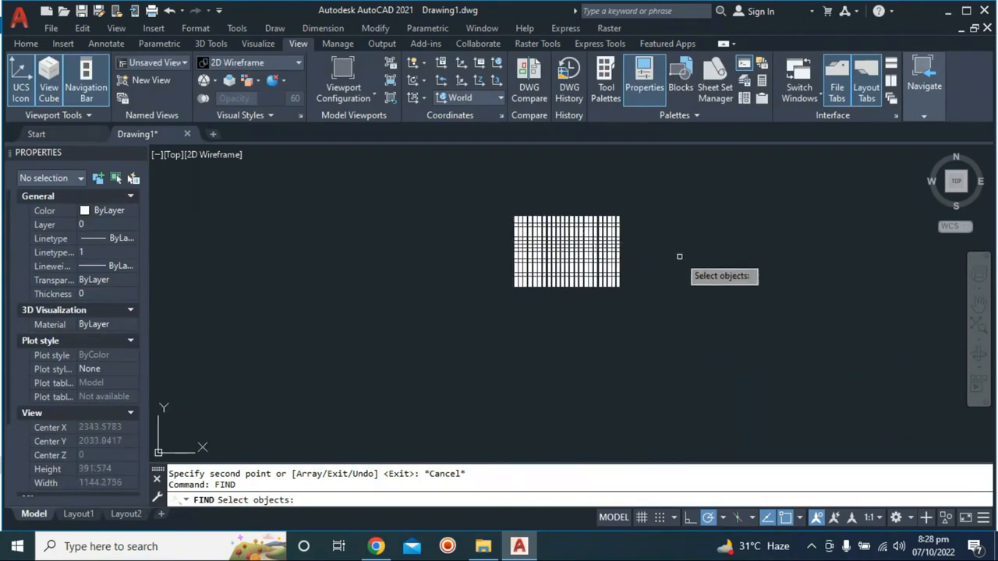
scroll(577, 267, "up", 8)
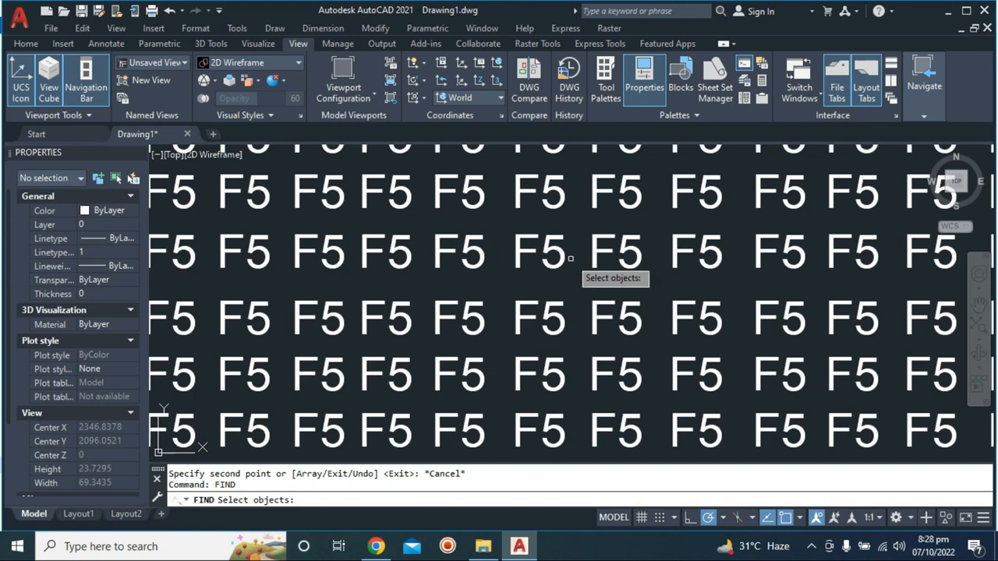
scroll(577, 269, "down", 6)
middle_click_drag(534, 285, 537, 335)
scroll(369, 198, "up", 4)
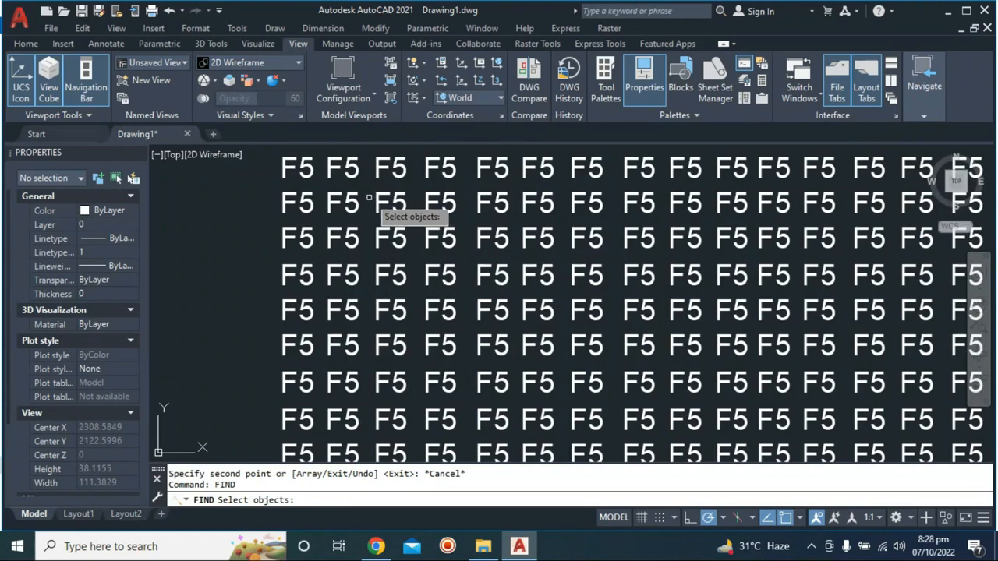
scroll(405, 211, "down", 5)
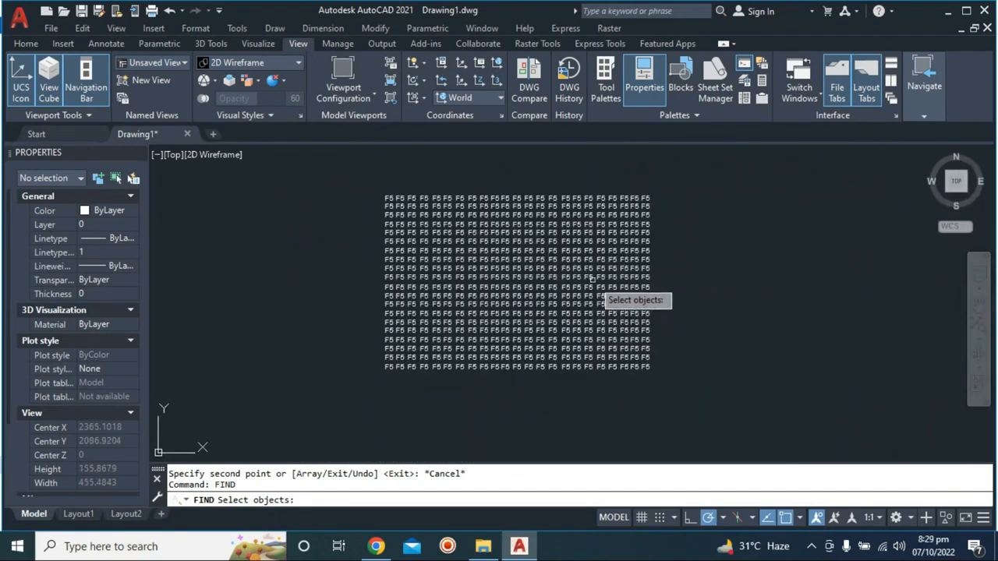
scroll(584, 335, "up", 3)
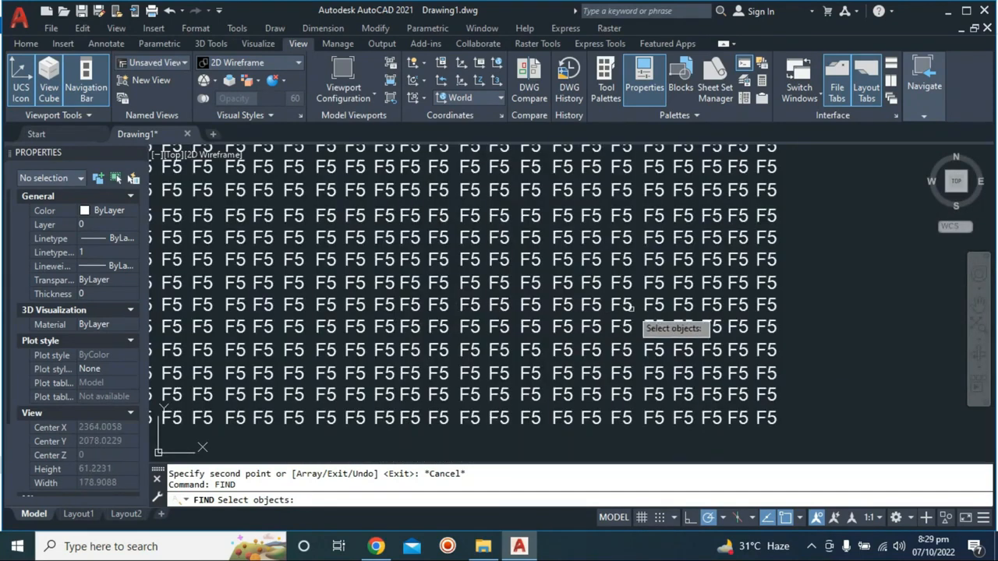
scroll(632, 307, "down", 2)
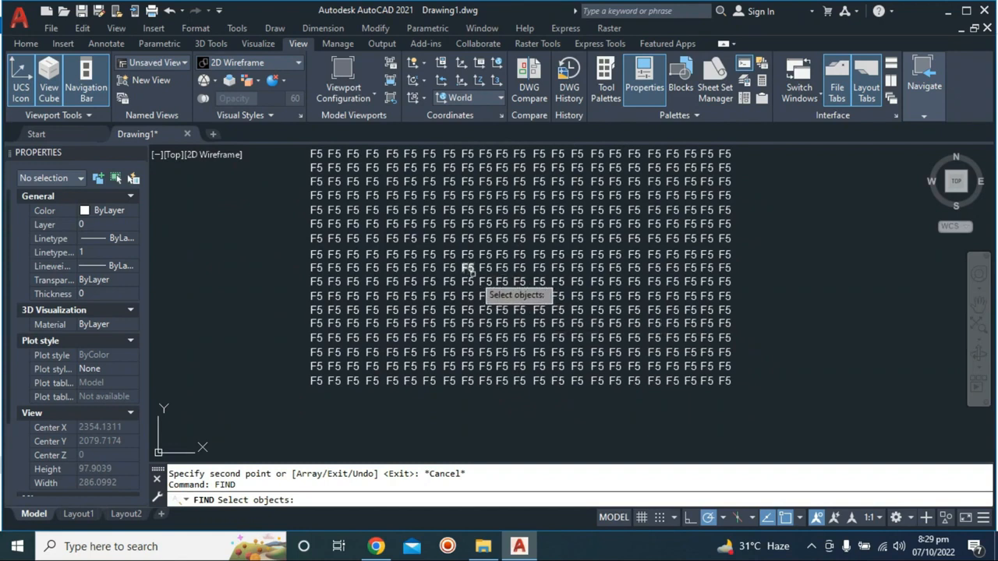
middle_click_drag(470, 269, 506, 312)
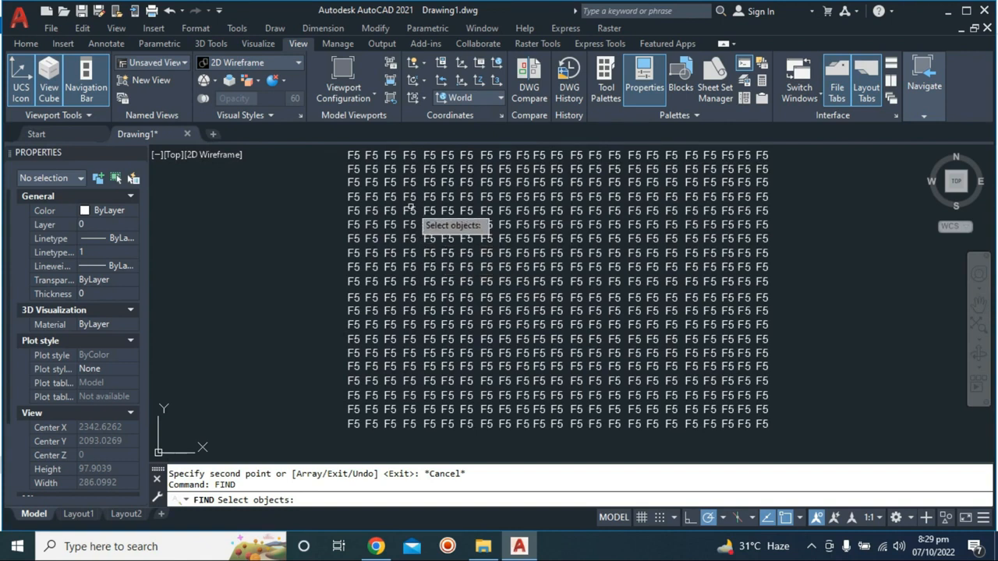
middle_click_drag(404, 210, 400, 232)
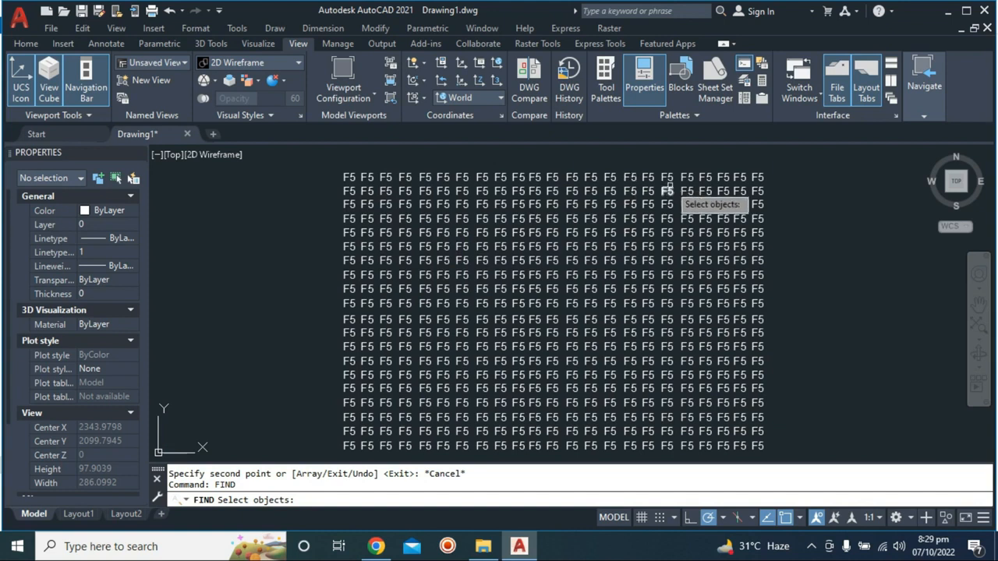
scroll(668, 189, "down", 1)
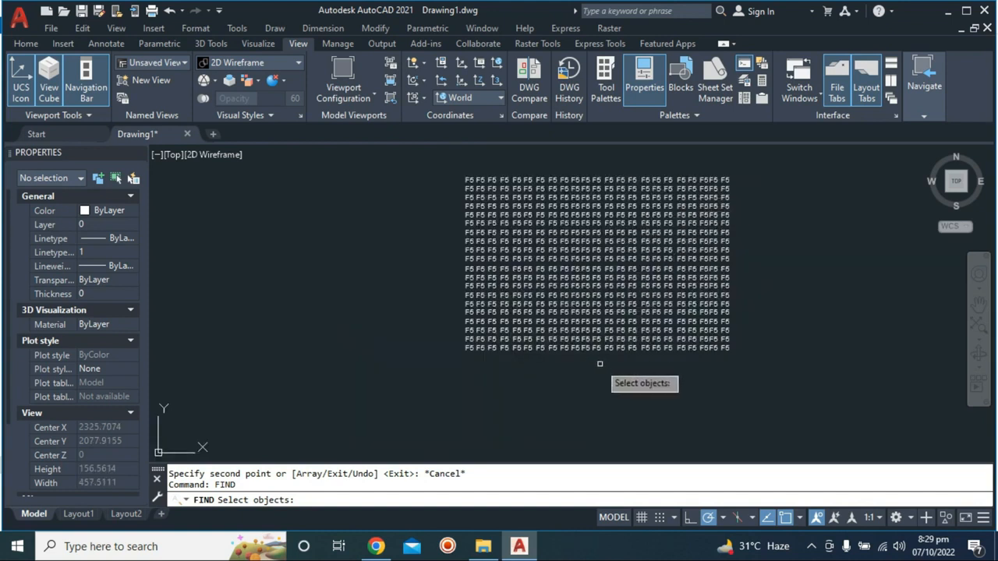
scroll(599, 363, "up", 1)
middle_click_drag(599, 363, 600, 406)
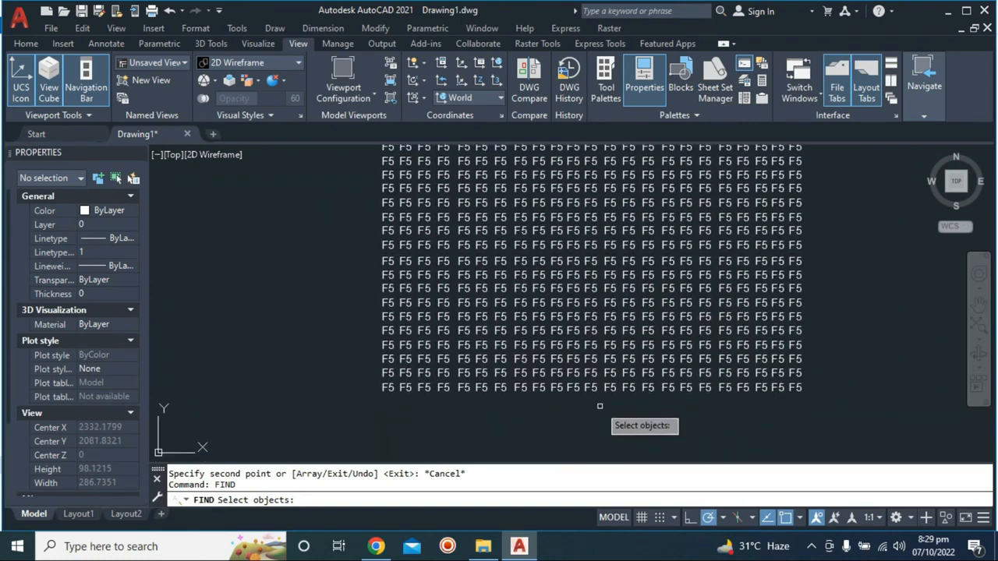
- Limit the search range to the F5 labels in the twelve leftmost columns of the grid
scroll(600, 407, "down", 4)
left_click(599, 404)
left_click(483, 263)
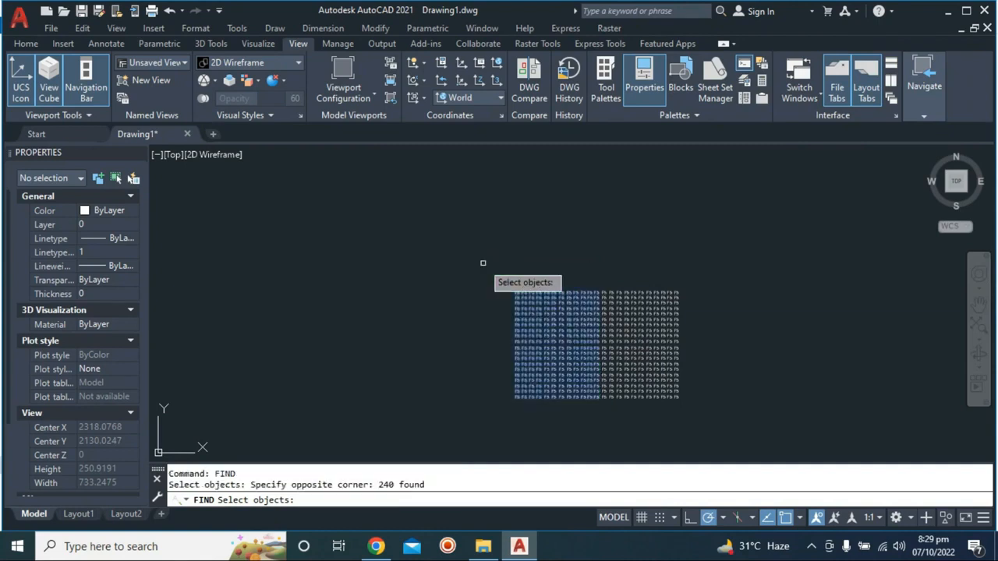
scroll(597, 390, "up", 3)
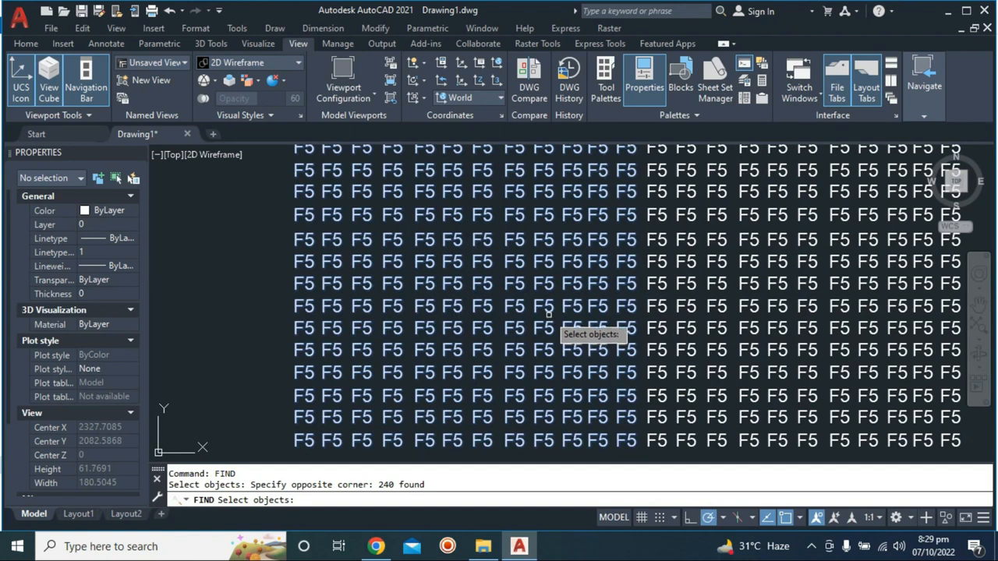
scroll(548, 315, "down", 1)
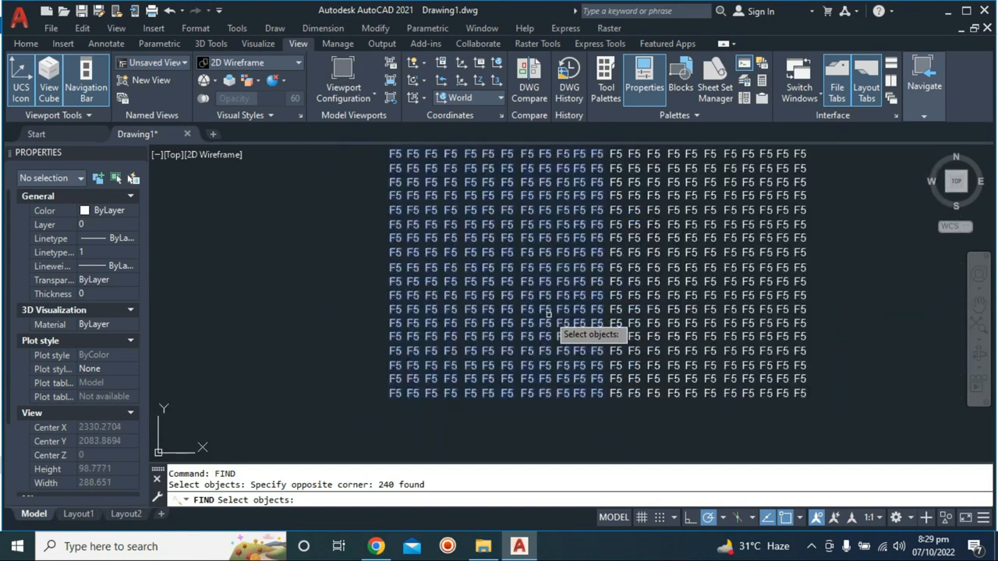
key("Return")
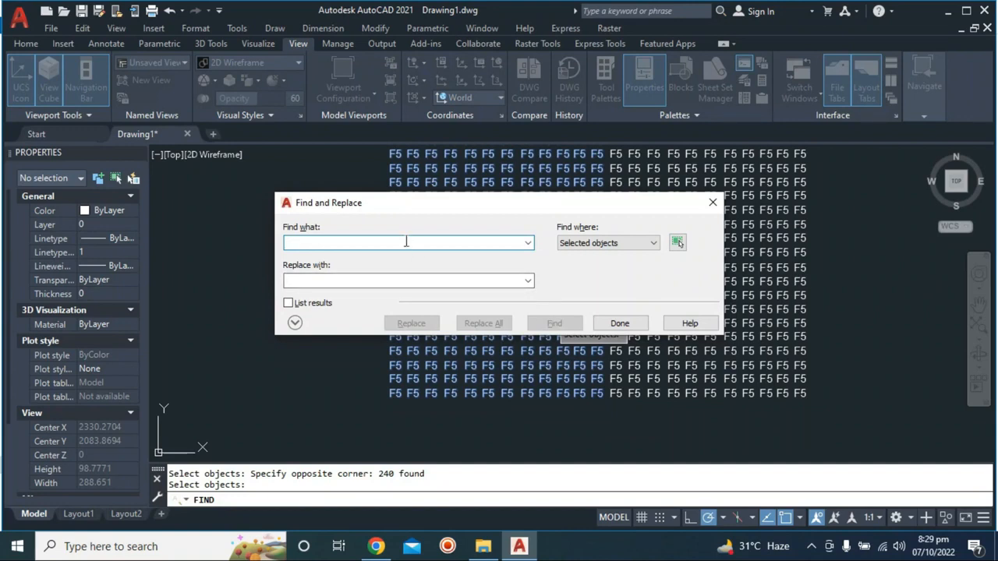
- Set the search text to F5 and the replacement to F66, and find the first match
type("F")
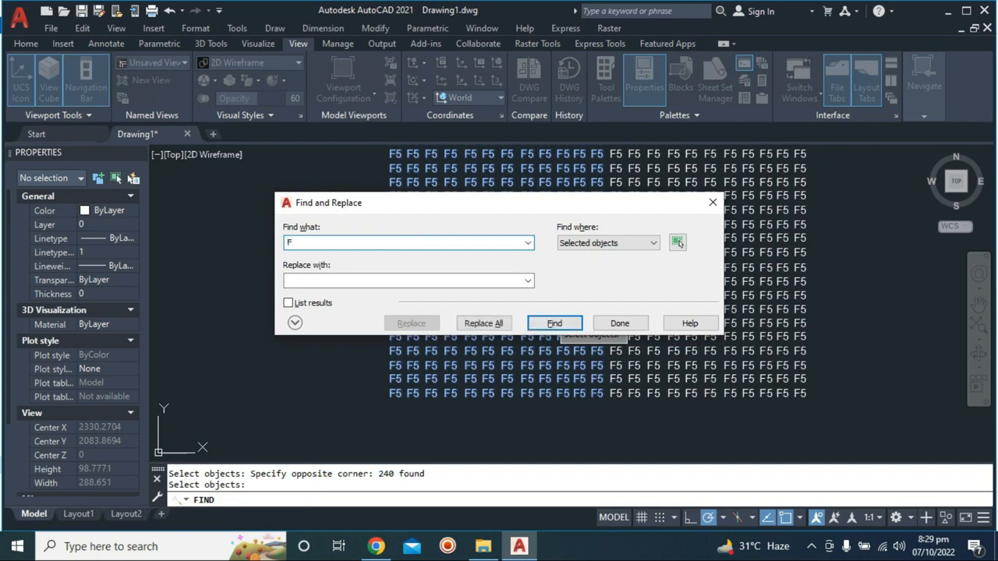
type("5")
left_click(388, 279)
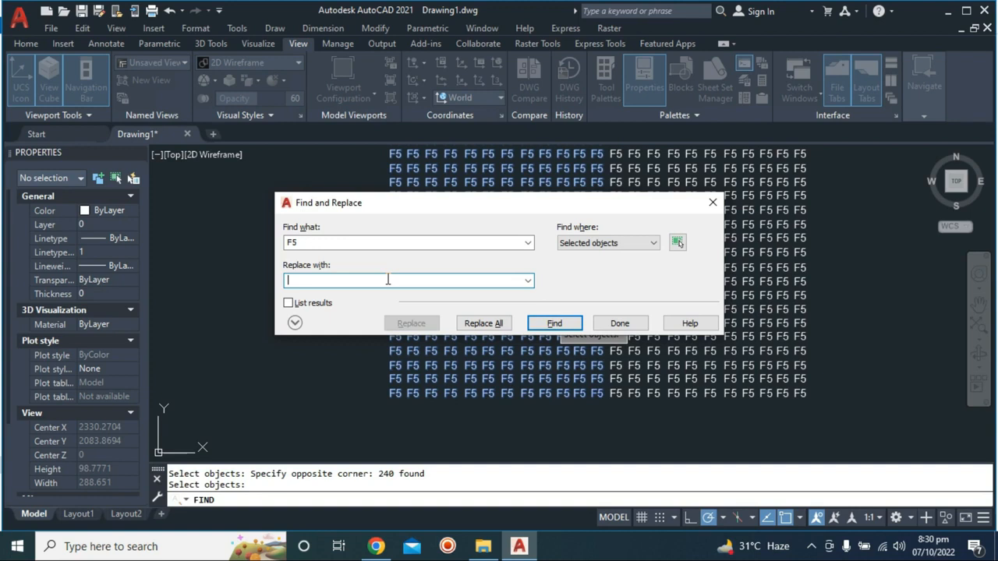
type("F66")
left_click(528, 281)
left_click(528, 281)
left_click(546, 329)
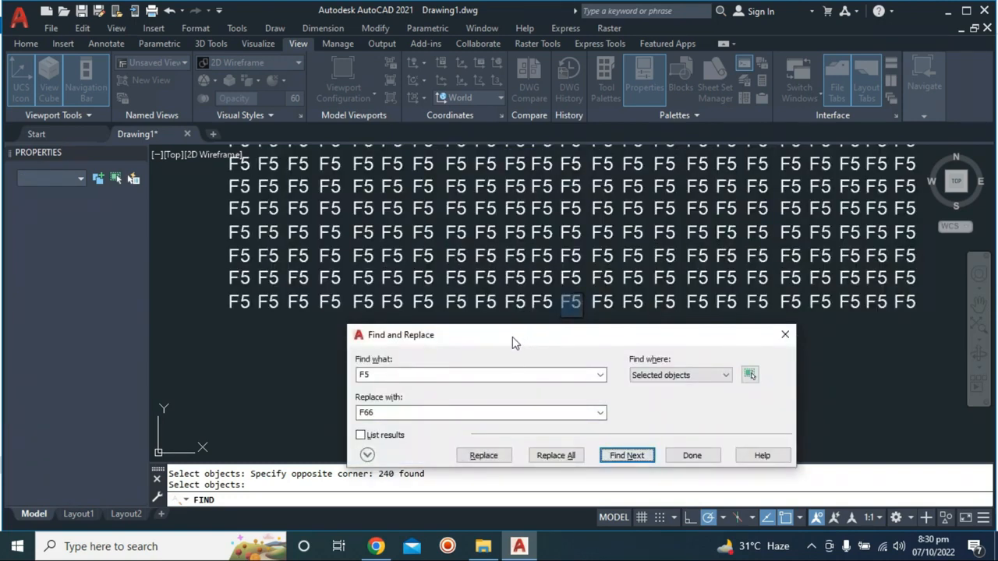
- Pick the search objects again, selecting the twelve leftmost columns of F5 labels
left_click(749, 375)
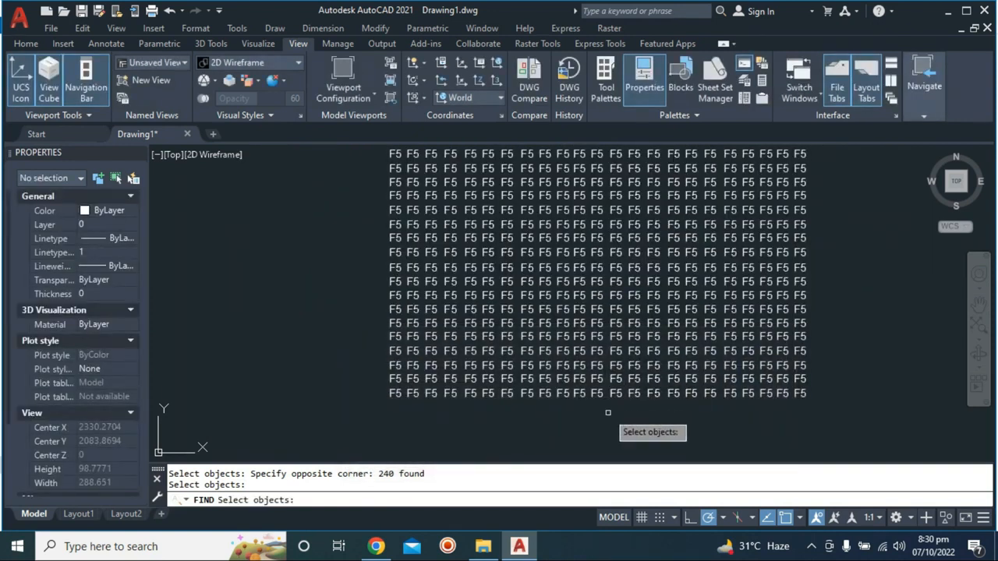
left_click(605, 411)
scroll(605, 411, "down", 2)
left_click(432, 208)
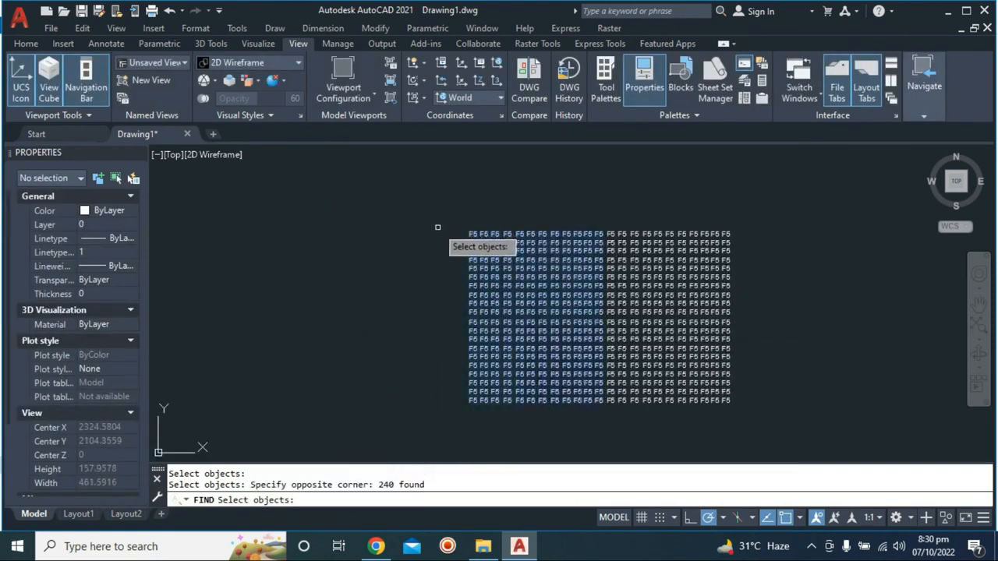
key("Return")
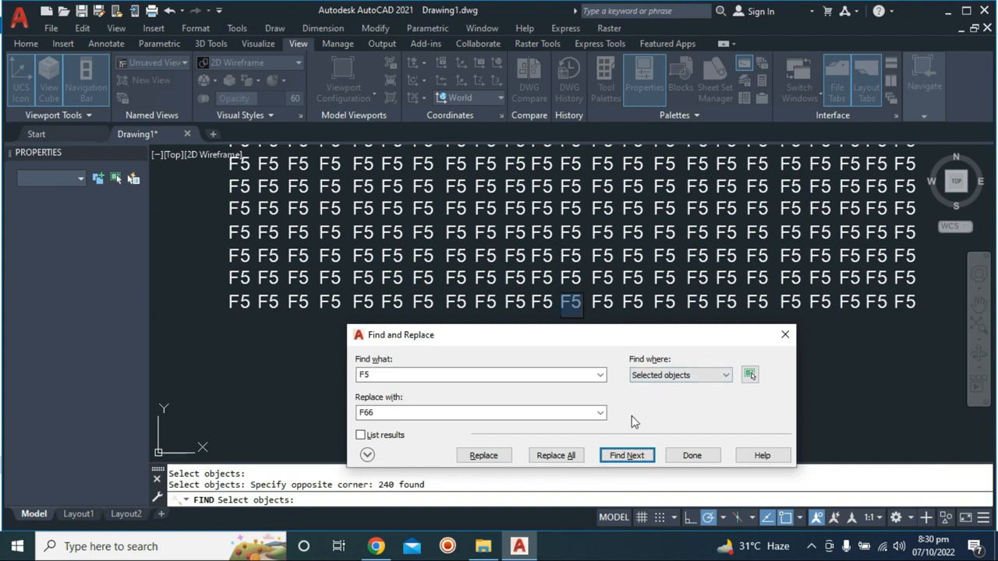
- Replace all F5 texts in the selected objects with F66, dismiss the search report and close Find and Replace
left_click(557, 456)
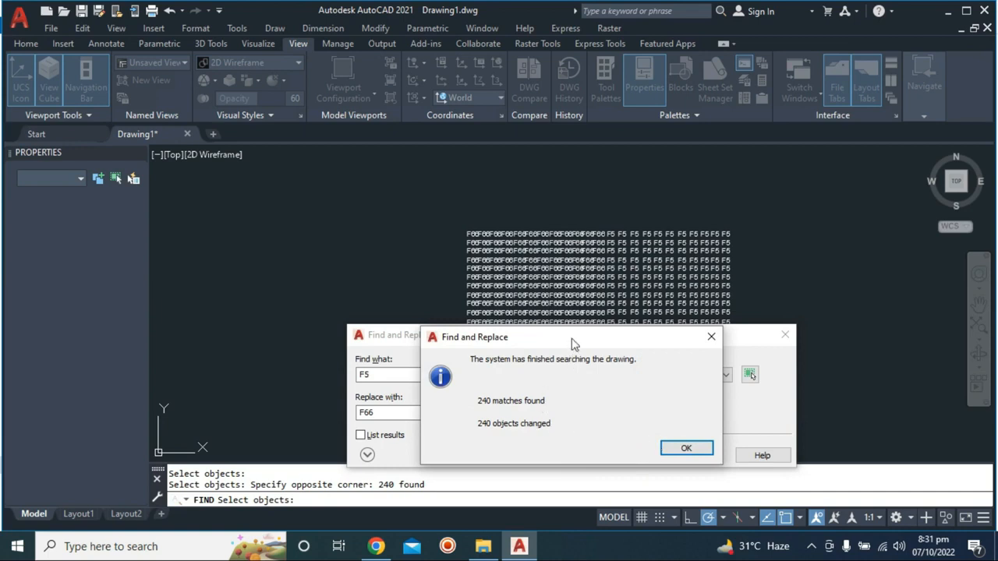
left_click_drag(573, 344, 497, 206)
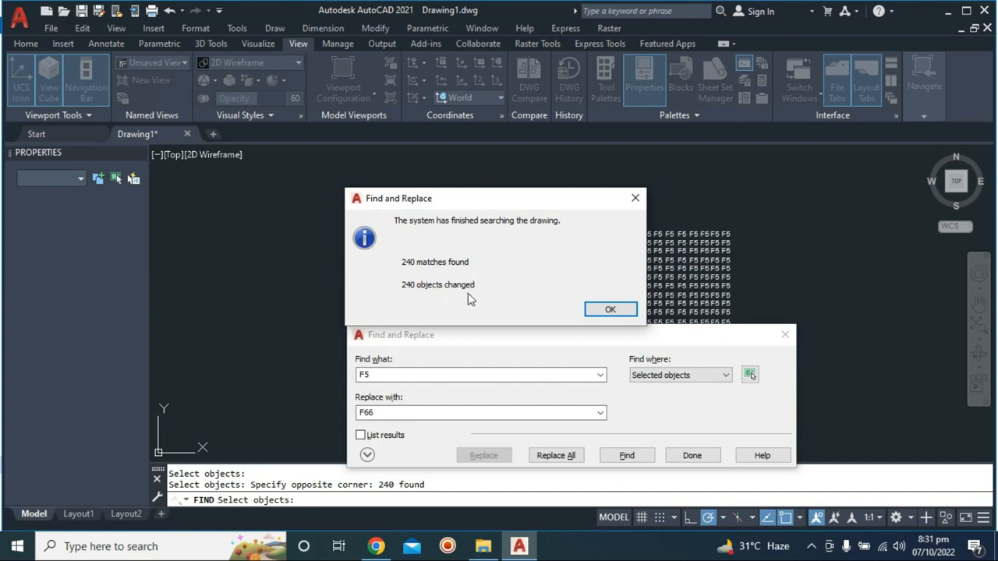
left_click(609, 310)
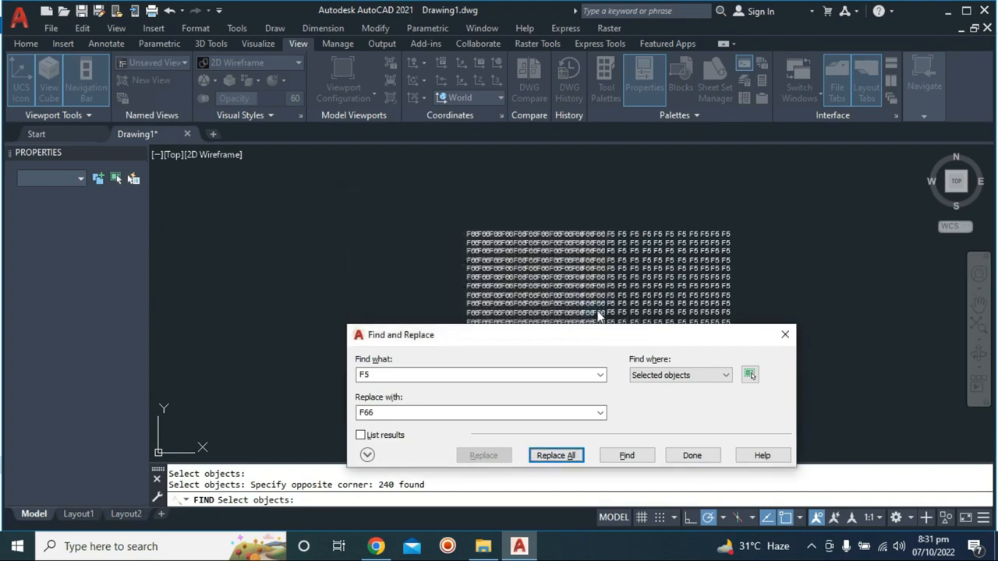
left_click(692, 455)
- Move the leftmost column of F66 labels farther left, away from the overlapping columns
scroll(577, 293, "up", 8)
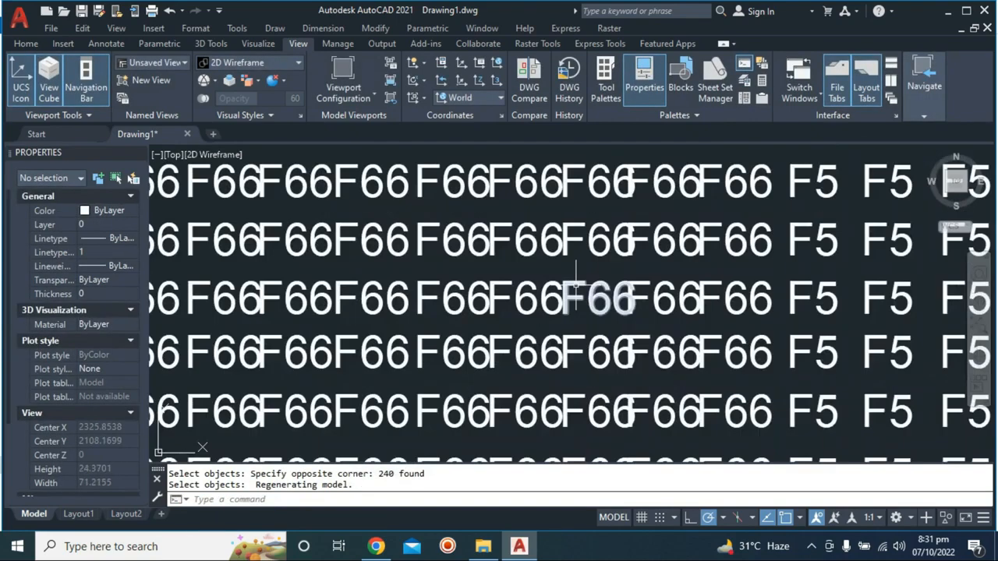
scroll(577, 292, "down", 7)
scroll(583, 278, "up", 1)
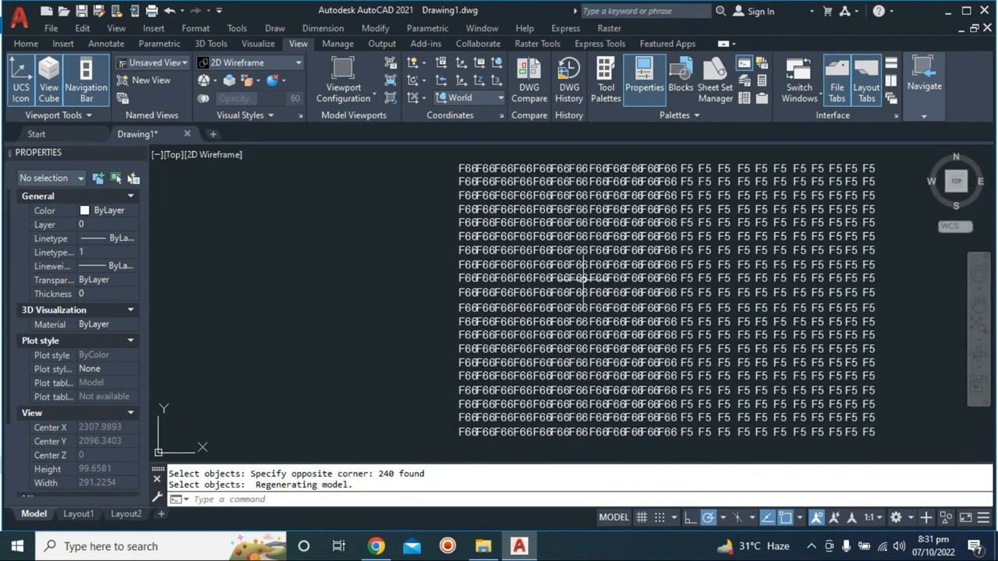
type("M")
key("Return")
left_click(461, 445)
left_click(445, 211)
key("Return")
left_click(446, 249)
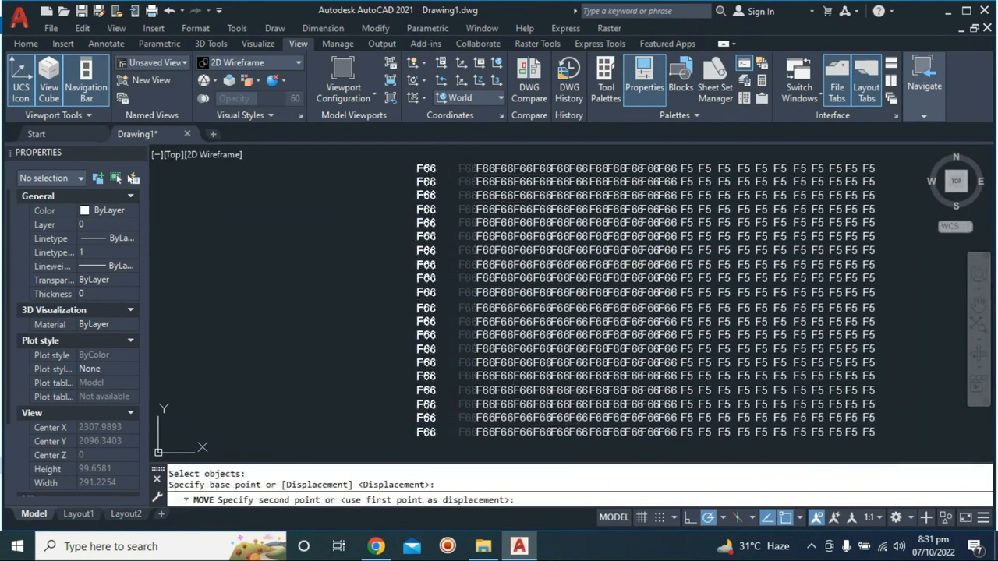
left_click(412, 250)
key("Return")
left_click(489, 443)
left_click(399, 189)
key("Return")
key("Escape")
- Move the two leftmost columns of F66 labels together a little farther left to separate them from the grid
key("Return")
left_click(487, 446)
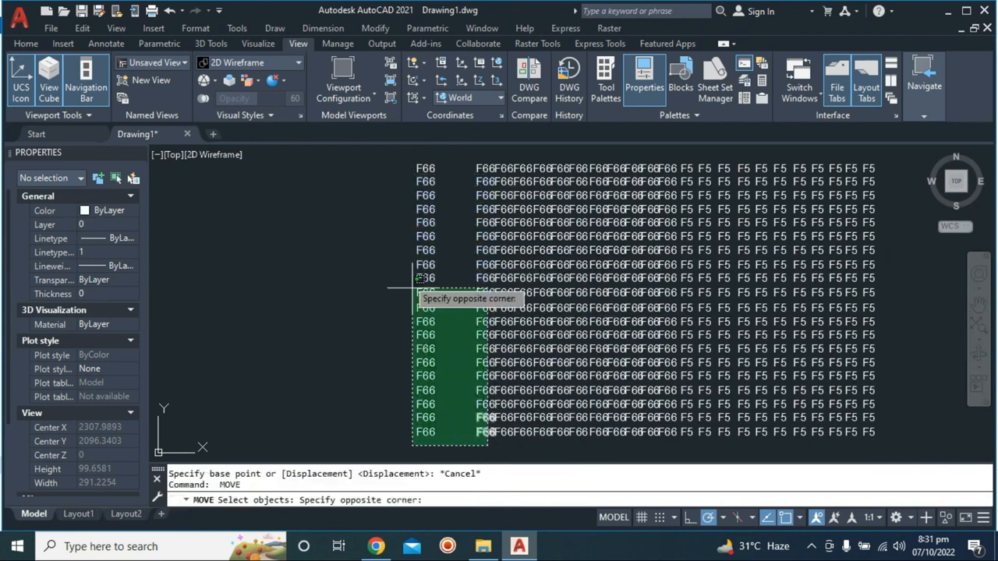
left_click(376, 165)
key("Return")
left_click(364, 204)
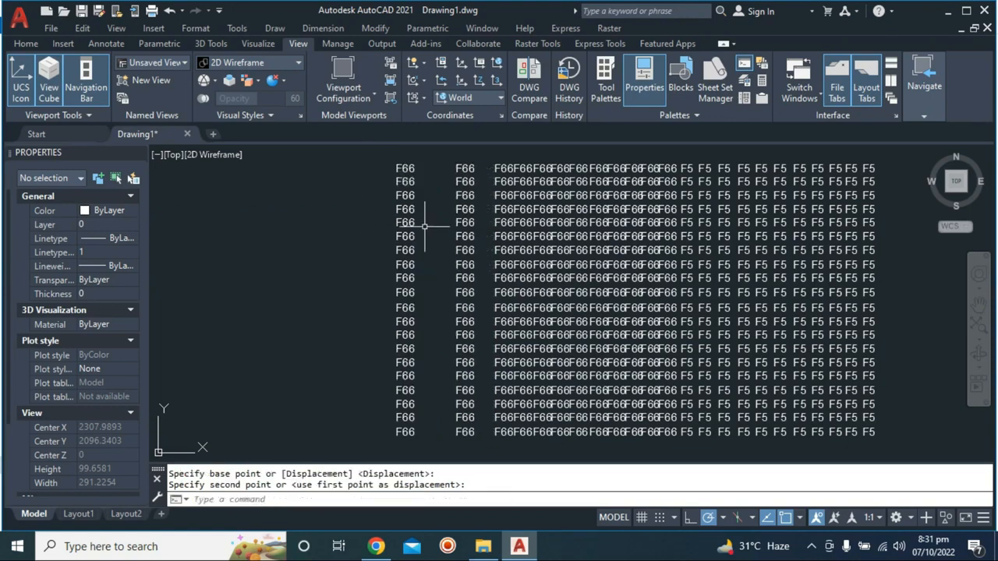
- Move all F66 columns except the one next to the F5 labels to the left, leaving a gap
scroll(609, 220, "up", 2)
scroll(606, 219, "down", 2)
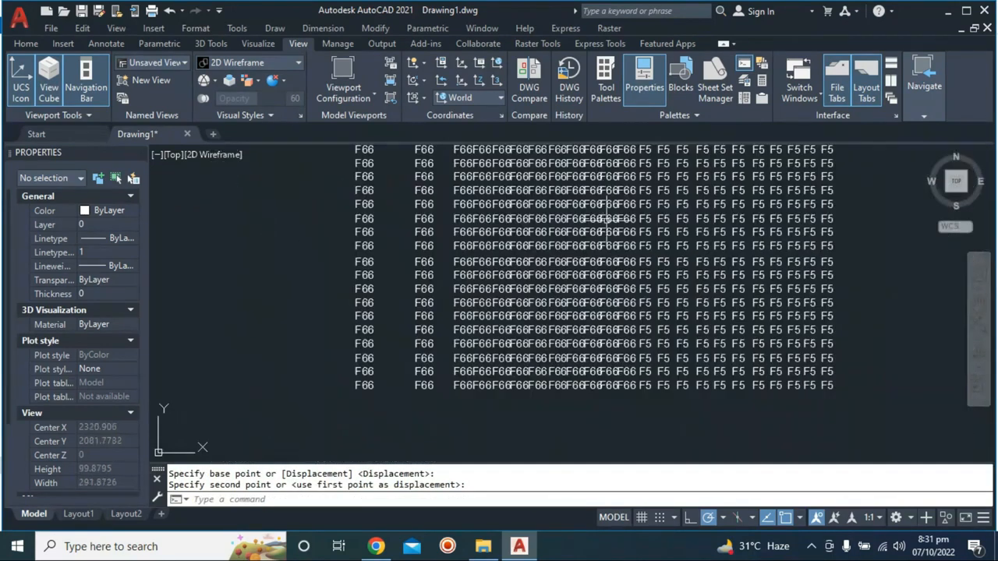
left_click(607, 218)
key("Return")
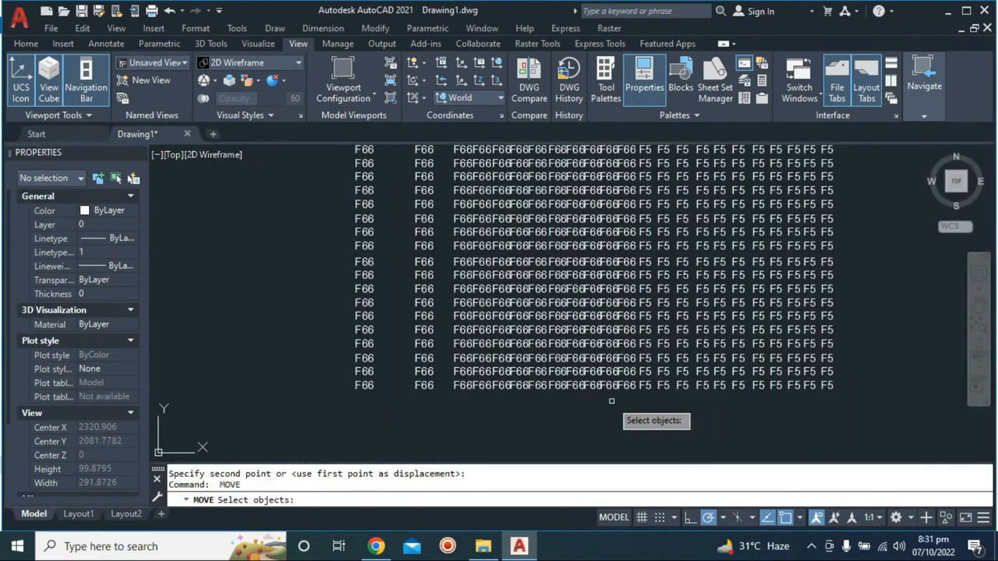
left_click(620, 400)
scroll(616, 394, "down", 3)
left_click(435, 227)
key("Return")
left_click(549, 223)
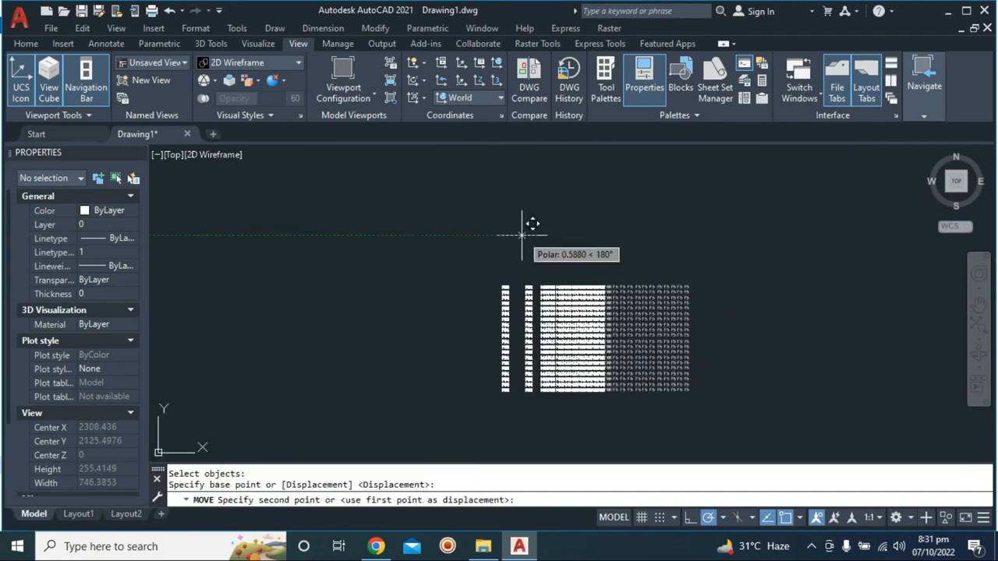
left_click(532, 224)
scroll(589, 314, "up", 10)
scroll(588, 314, "down", 6)
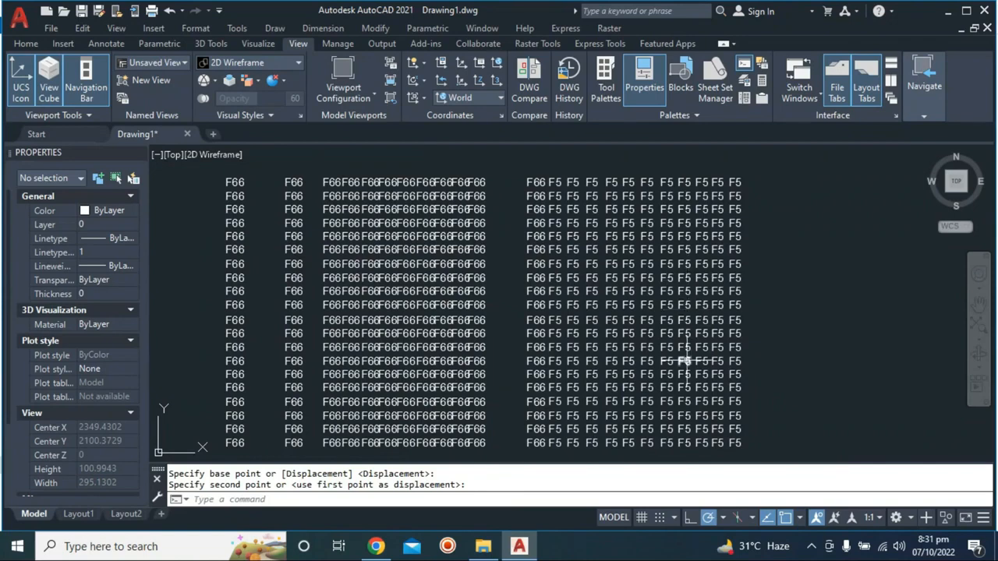
- Undo the column moves and the F66 replacement to restore the full grid of F5 texts
scroll(649, 347, "down", 5)
middle_click_drag(663, 343, 712, 330)
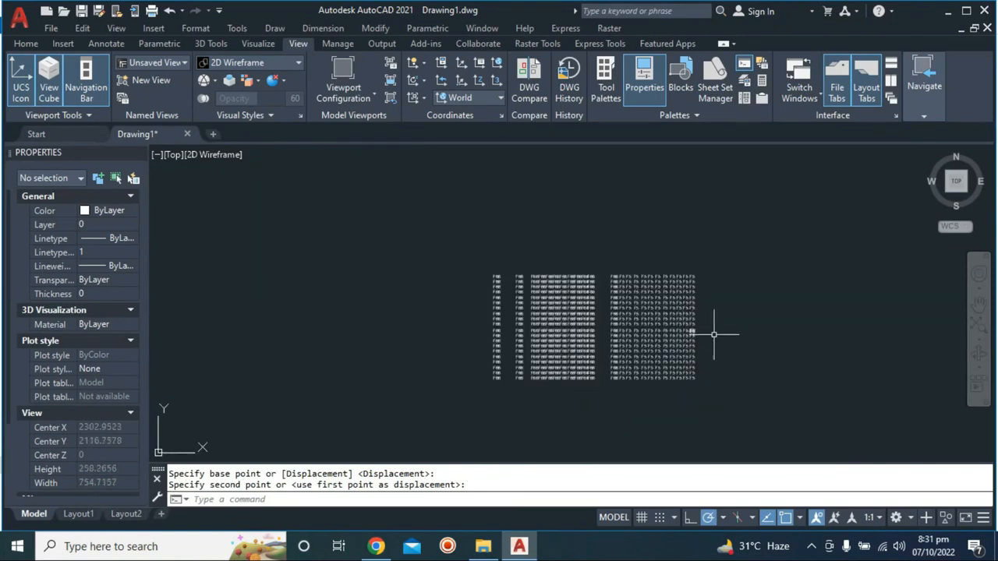
scroll(725, 331, "up", 5)
key("ctrl+z")
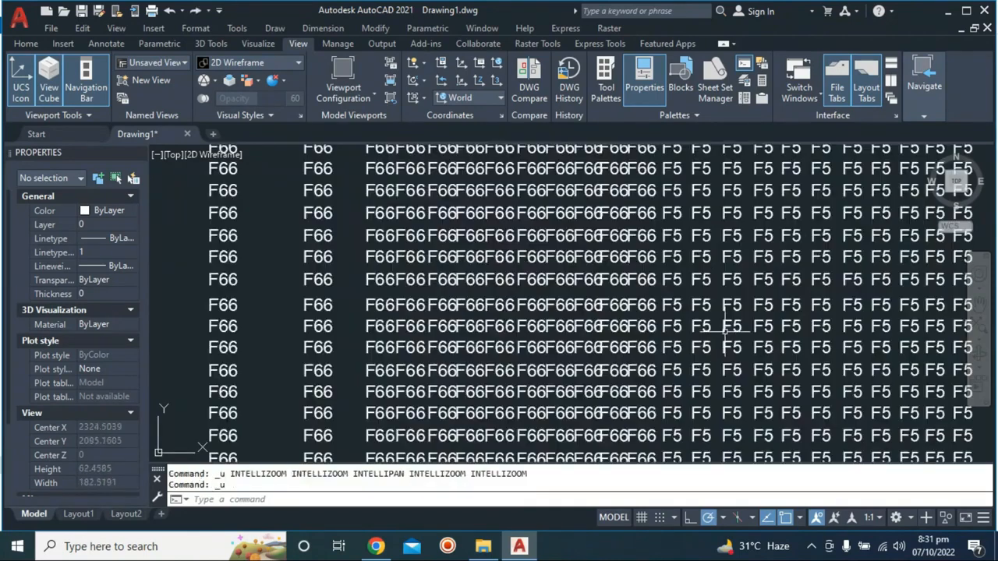
key("ctrl+z")
key("ctrl+z")
key("ctrl+z")
key("ctrl+z")
key("ctrl+z")
key("ctrl+z")
key("ctrl+z")
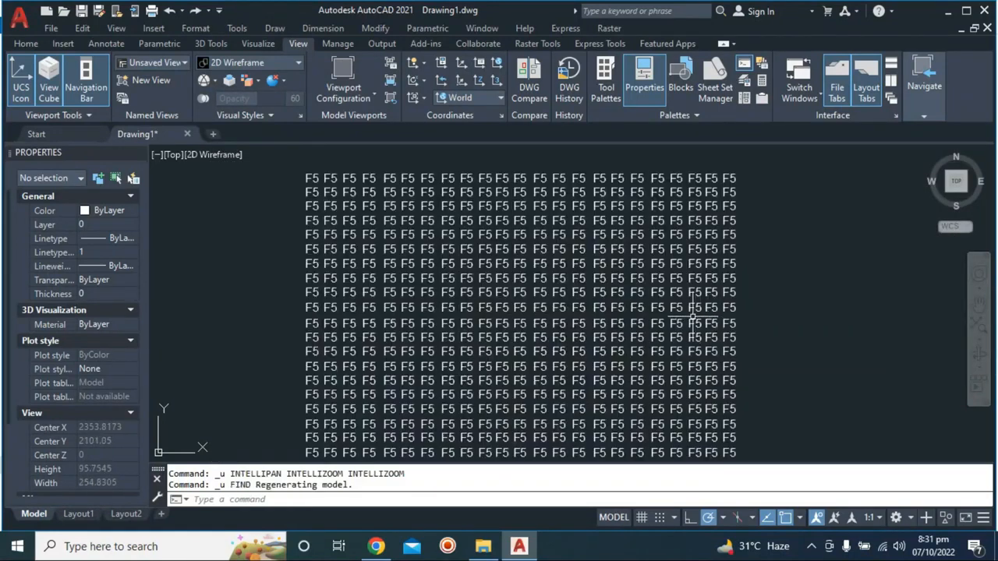
- Start Find and Replace and limit the search to selected objects by picking the whole grid of F5 texts
middle_click_drag(486, 292, 492, 261)
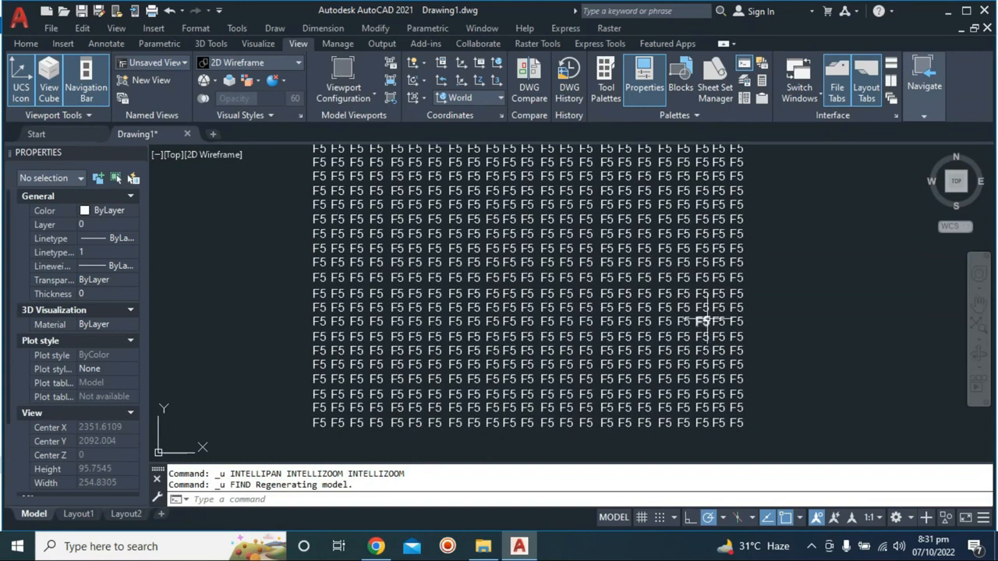
mouse_move(706, 321)
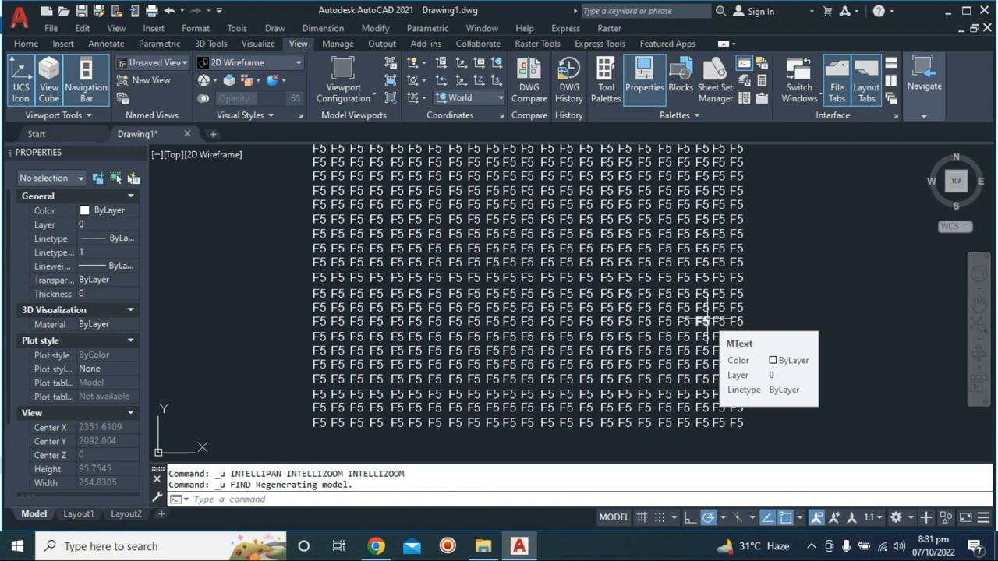
type("FIND")
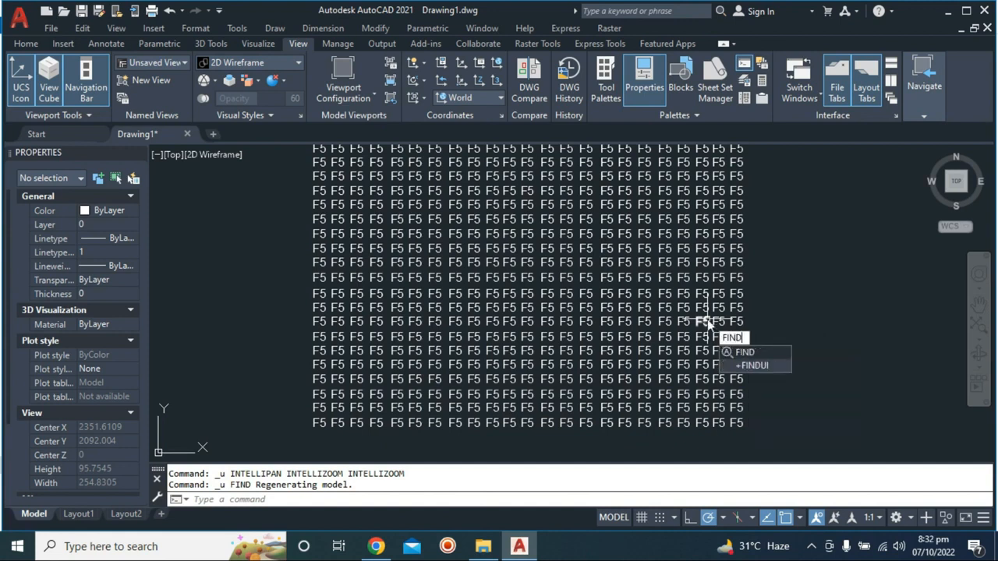
key("Return")
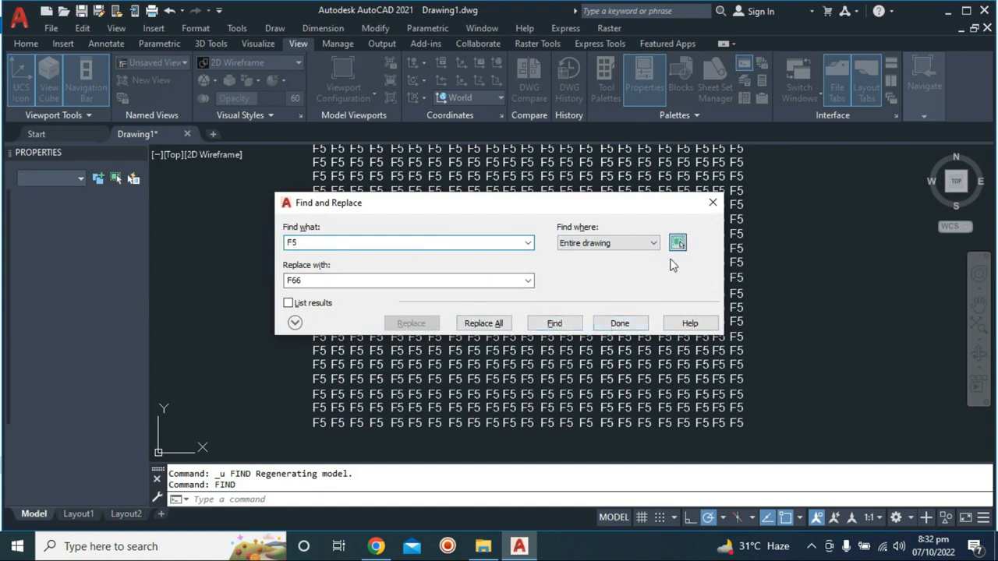
left_click(677, 242)
scroll(719, 372, "down", 2)
left_click(741, 399)
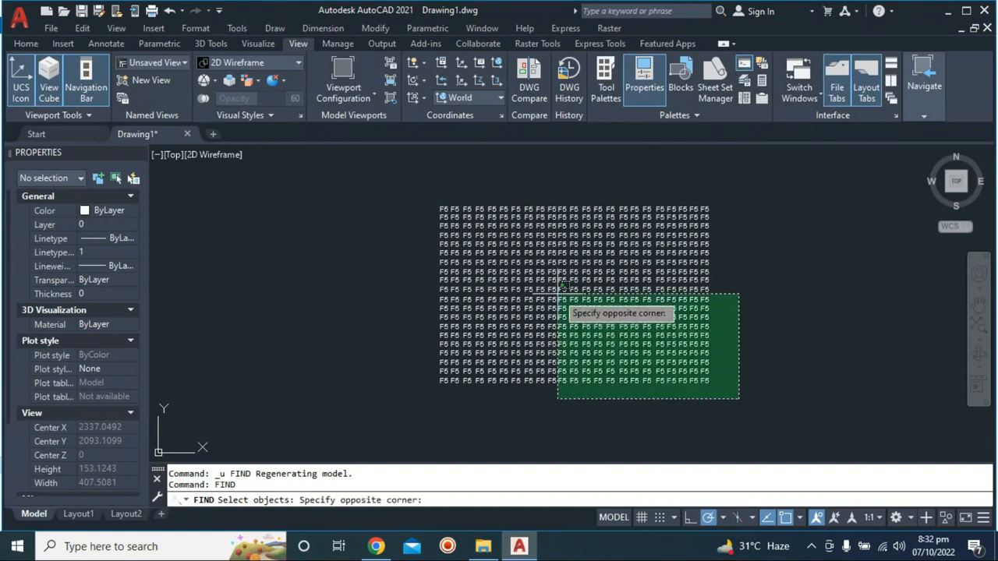
left_click(421, 185)
key("Return")
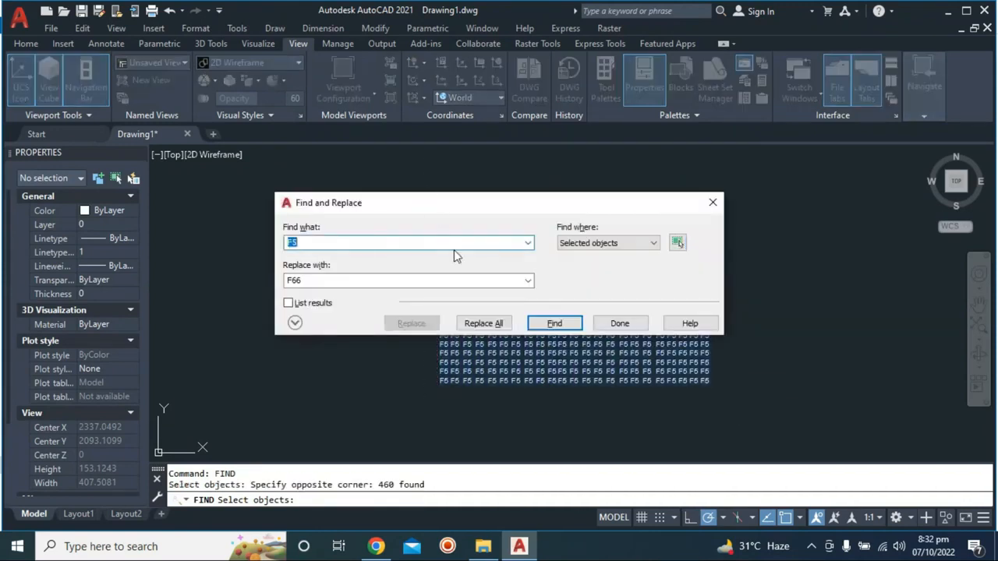
- Replace all F5 texts in the selected grid with F66, dismiss the search report and close Find and Replace
left_click(483, 323)
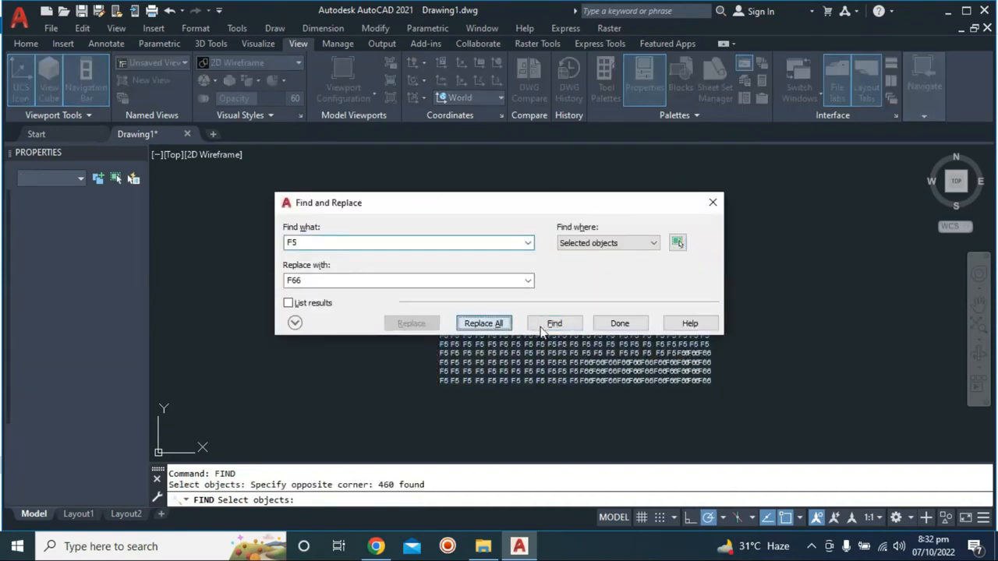
left_click(616, 324)
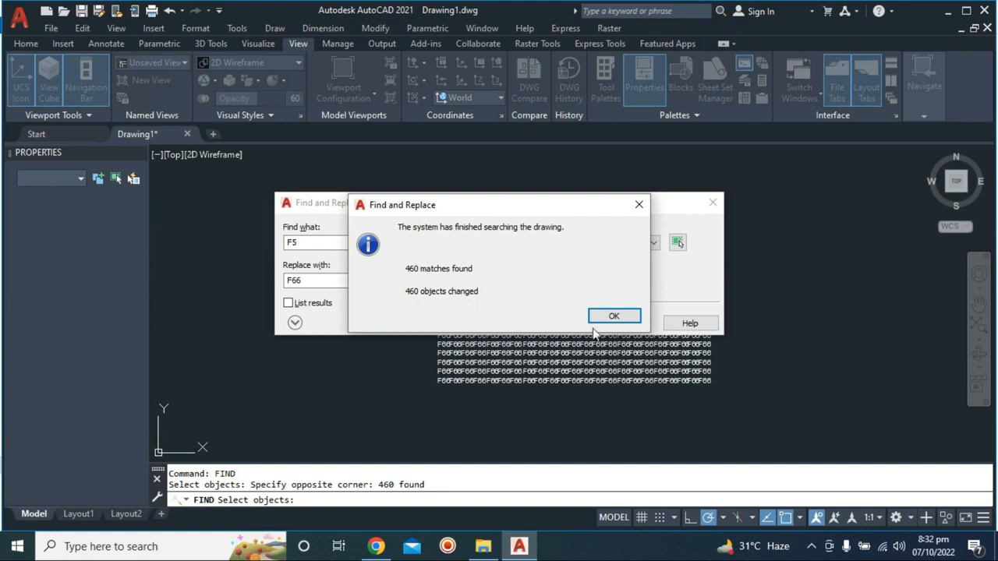
left_click(612, 316)
left_click(614, 328)
scroll(577, 344, "up", 5)
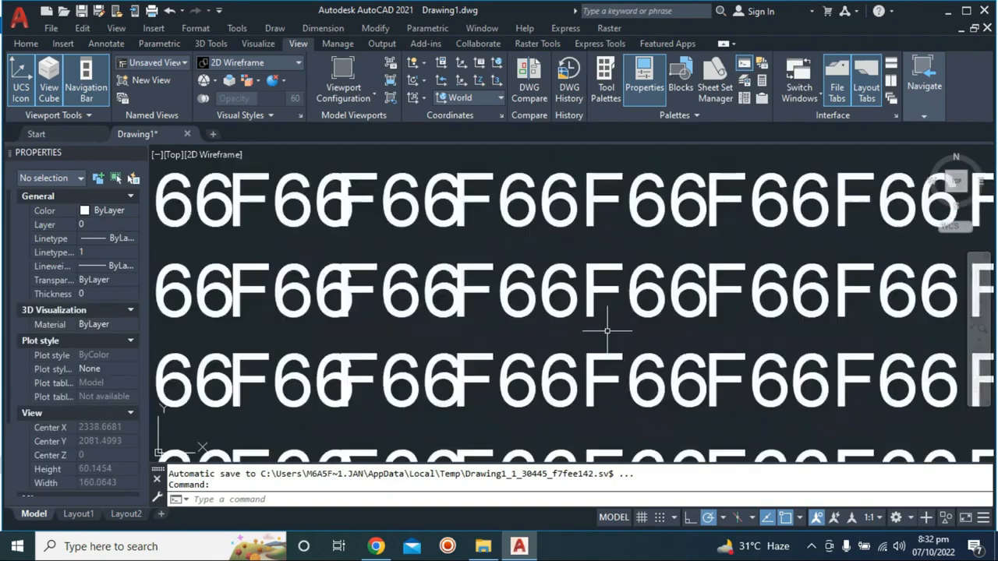
scroll(456, 315, "up", 2)
scroll(445, 316, "down", 3)
scroll(541, 316, "up", 2)
scroll(540, 315, "down", 2)
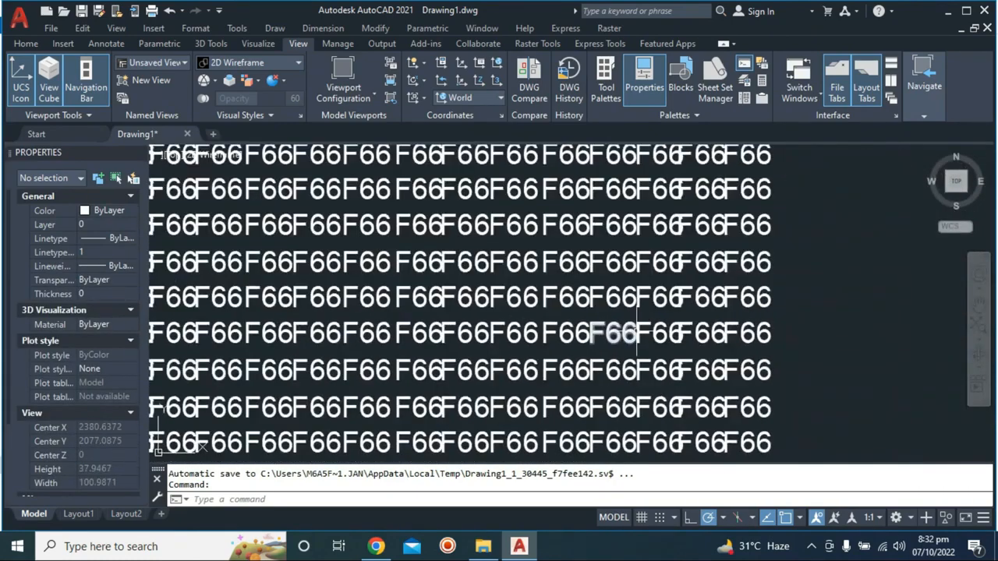